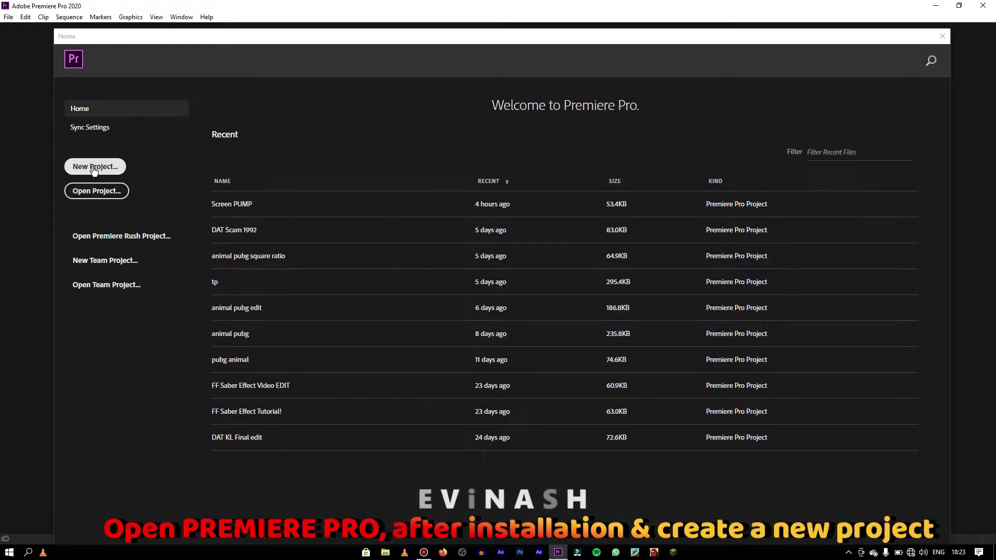
# Create a new project named 'EViNASH Screen Pump Tutorial!'
pyautogui.click(94, 164)
pyautogui.write('EViNASH Scree')
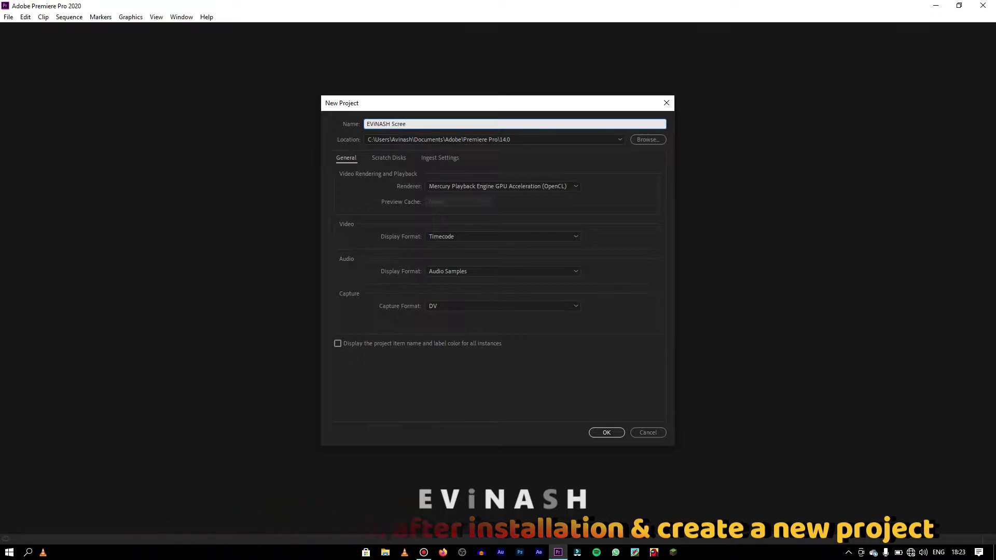
pyautogui.write('n Pump Tutorial!')
pyautogui.press('Return')
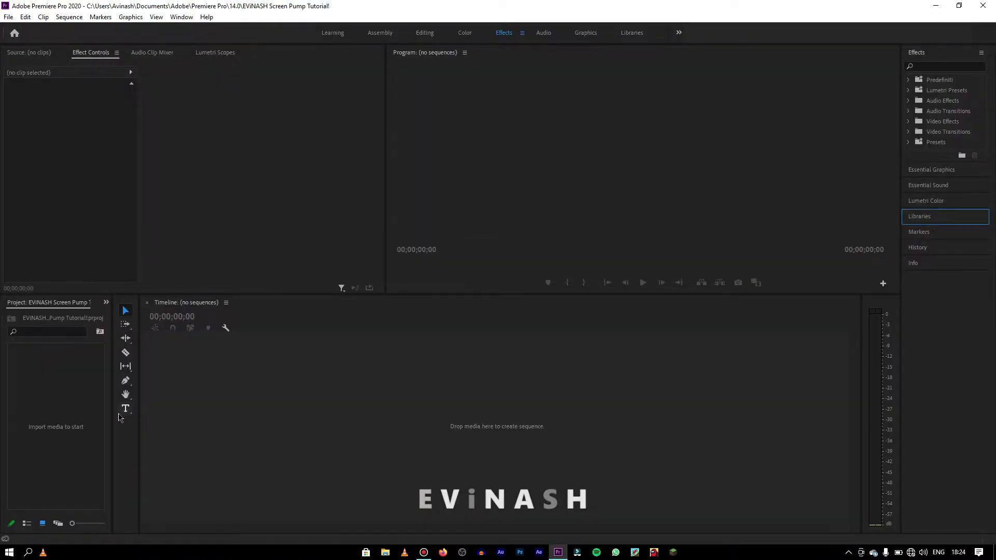
# Import the PUBG gameplay video from the Shake-Bump Tutorial folder into the project
pyautogui.rightClick(52, 415)
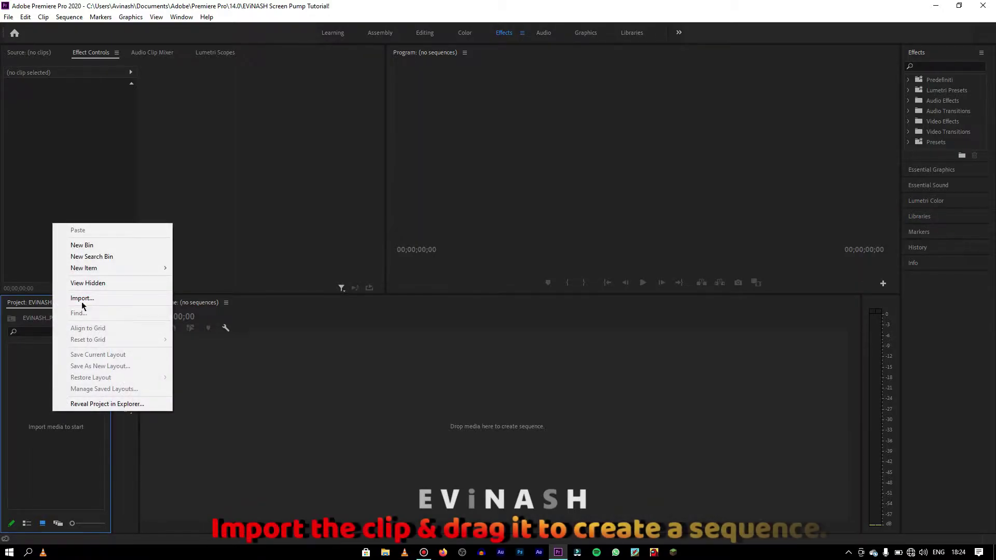
pyautogui.click(81, 299)
pyautogui.click(55, 263)
pyautogui.doubleClick(156, 158)
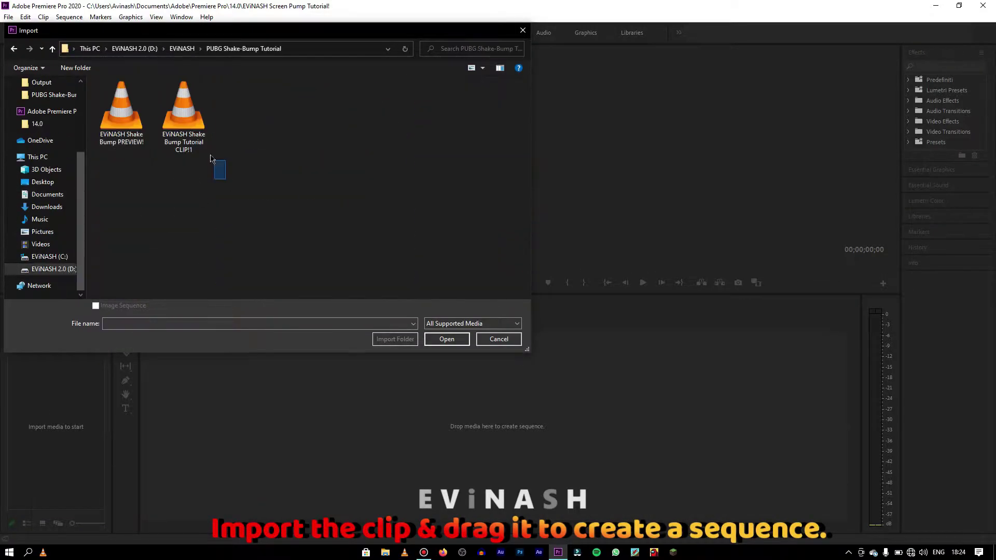
pyautogui.doubleClick(213, 164)
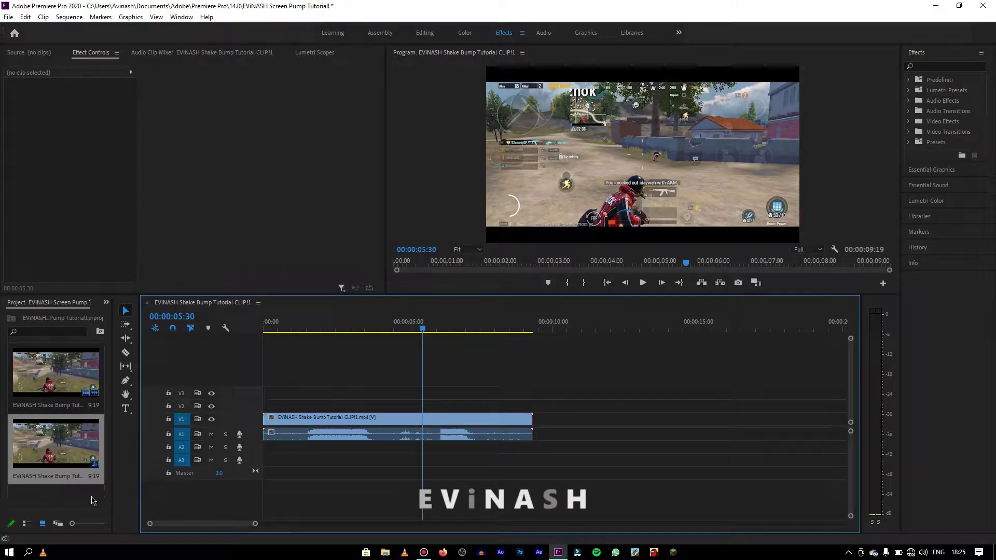
# Import the music and nest the gameplay clip as Nested Sequence 01
pyautogui.rightClick(90, 498)
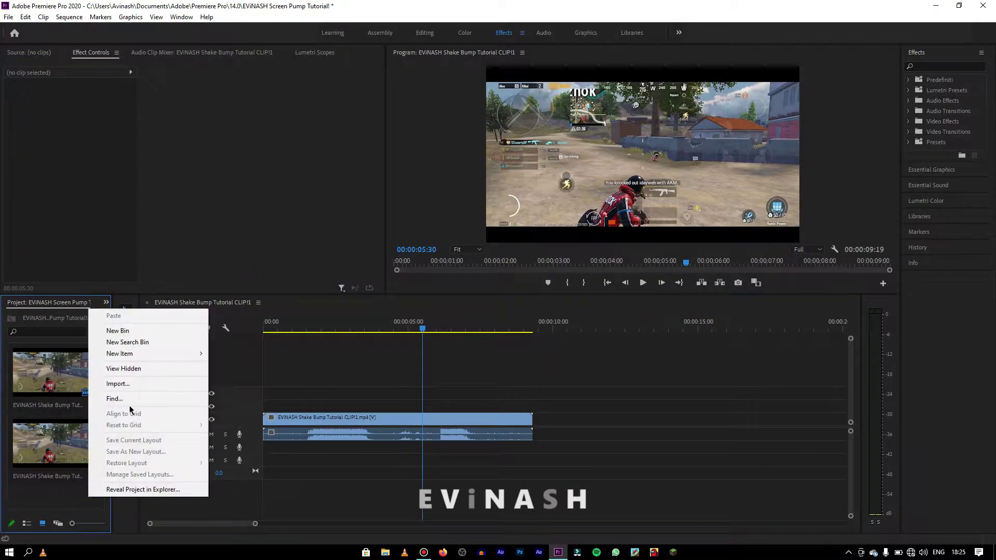
pyautogui.click(117, 387)
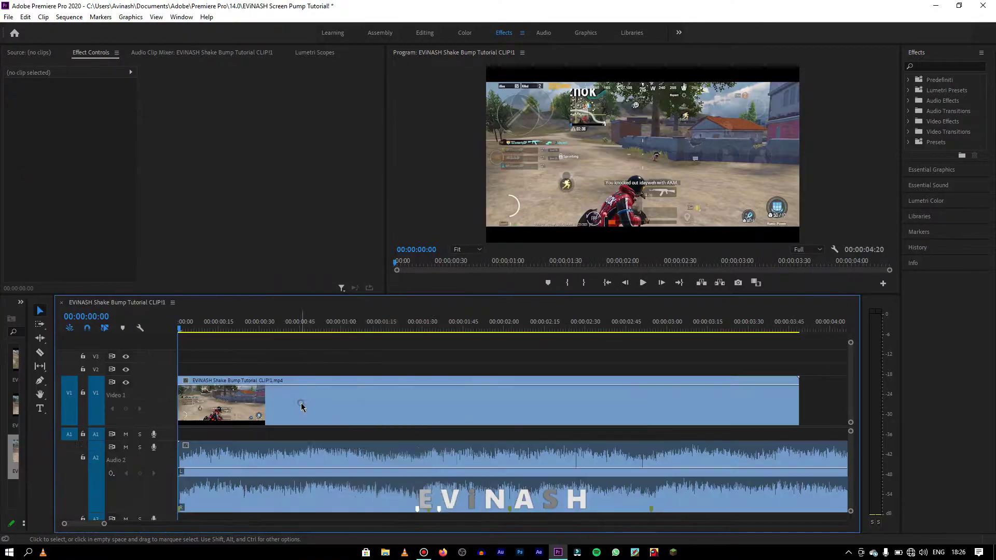
pyautogui.rightClick(302, 406)
pyautogui.click(337, 301)
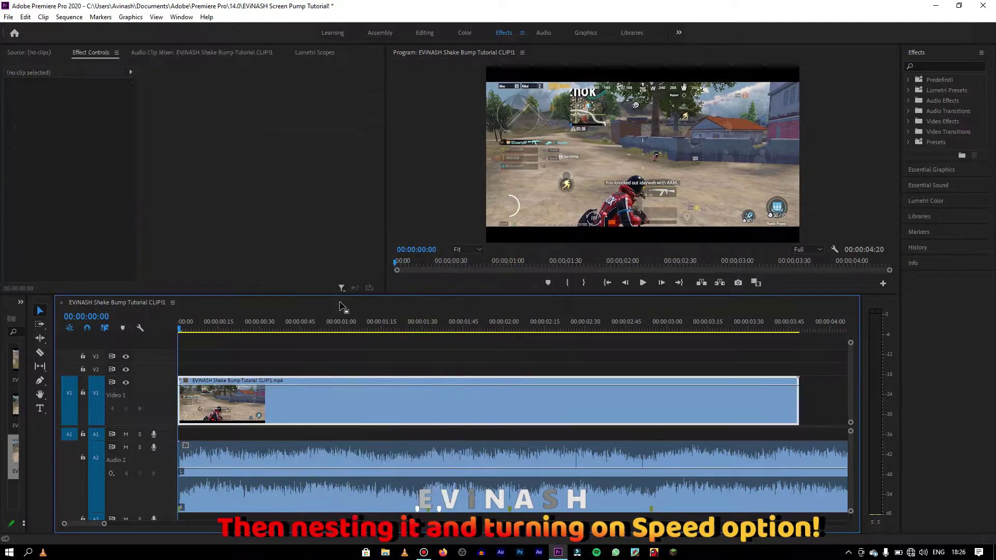
# Show the nested clip's Time Remapping speed line on the timeline
pyautogui.rightClick(346, 412)
pyautogui.moveTo(415, 537)
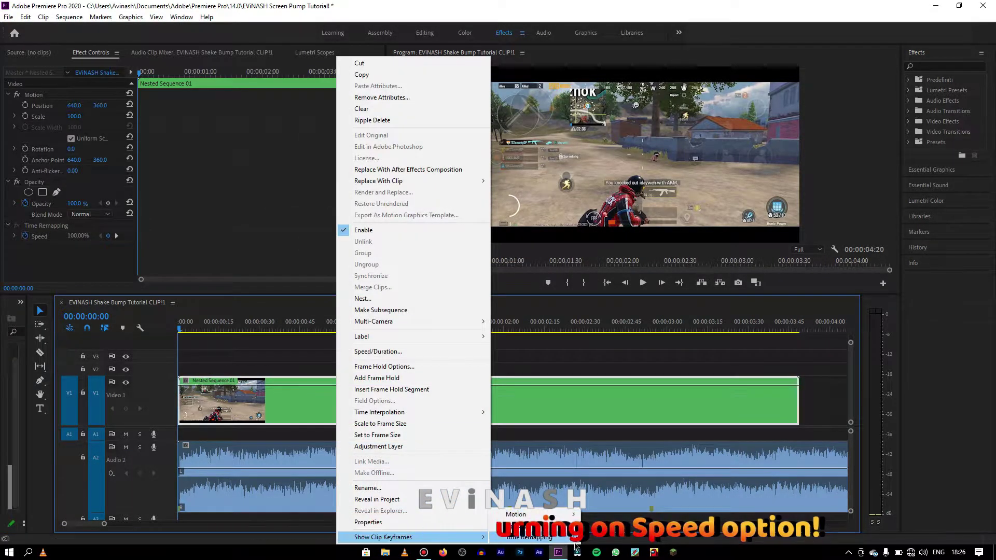
pyautogui.moveTo(529, 537)
pyautogui.click(603, 538)
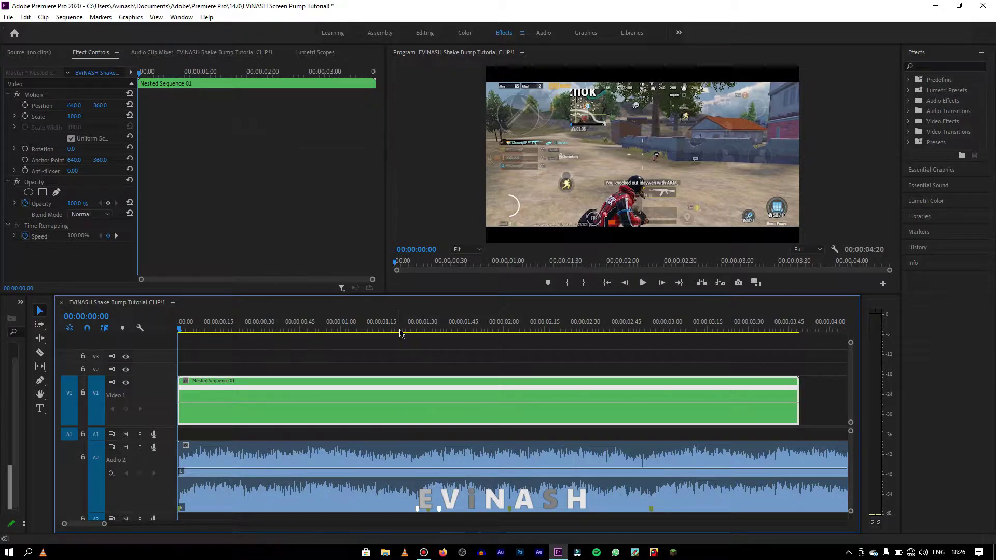
# Play the sequence and mark the beat at 00:00:01:32
pyautogui.press('space')
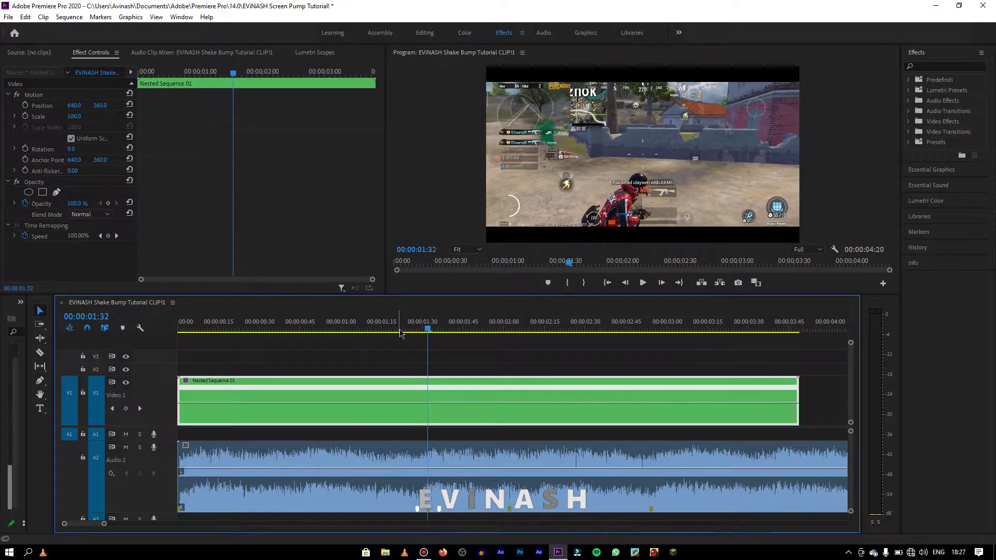
pyautogui.click(449, 355)
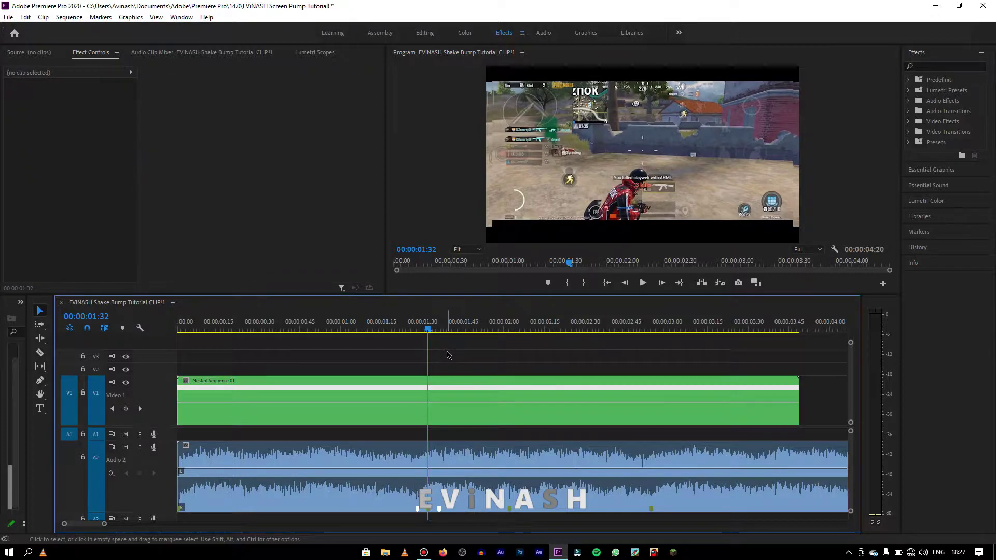
pyautogui.press('m')
pyautogui.press('space')
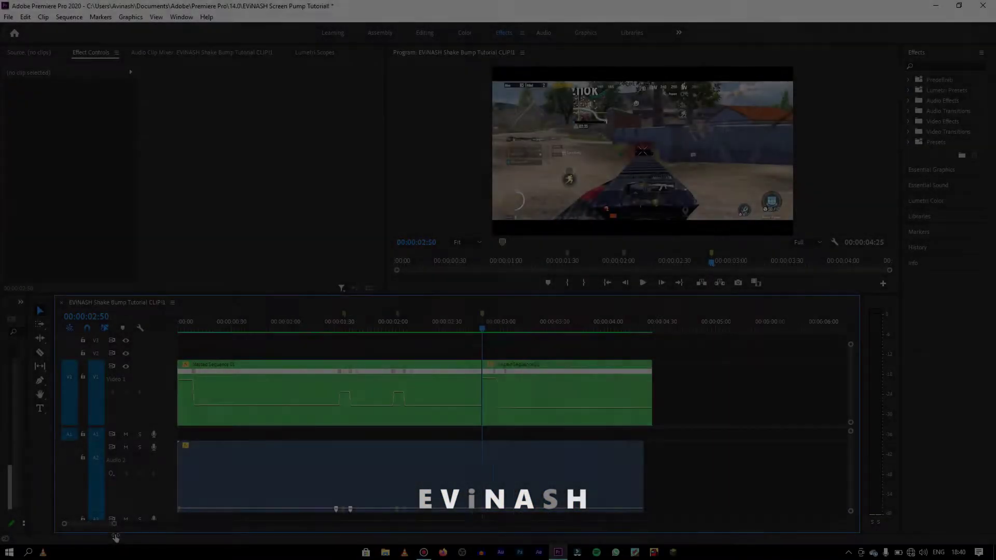
# Nest both slowed clips into Nested Sequence 02 and render its previews
pyautogui.moveTo(114, 523); pyautogui.dragTo(148, 524)
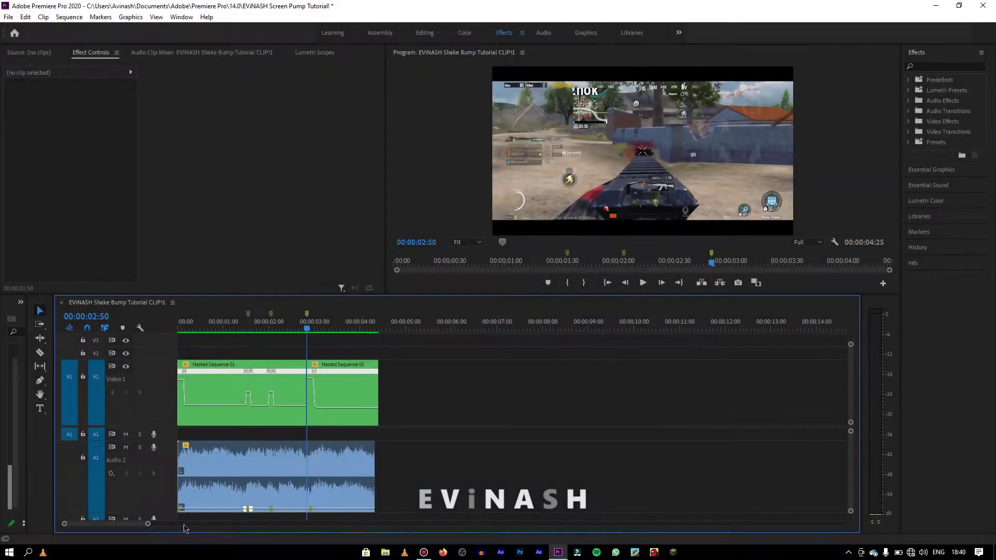
pyautogui.moveTo(406, 347); pyautogui.dragTo(312, 389)
pyautogui.rightClick(249, 404)
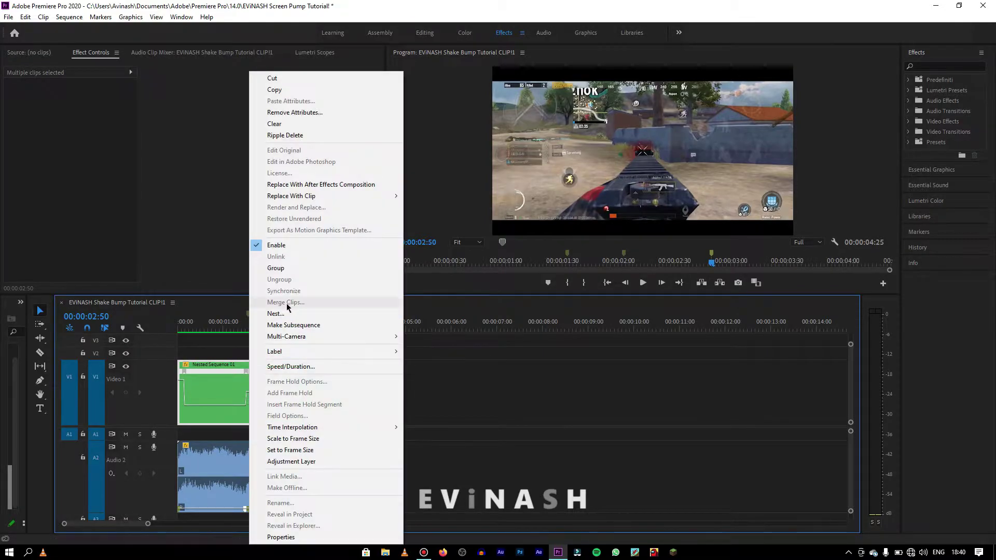
pyautogui.click(275, 314)
pyautogui.press('Return')
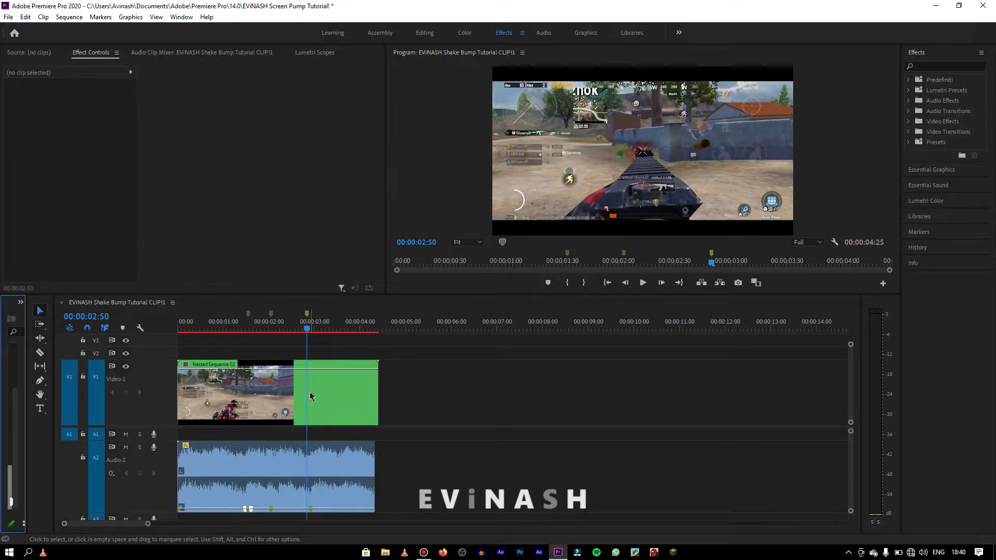
pyautogui.press('Return')
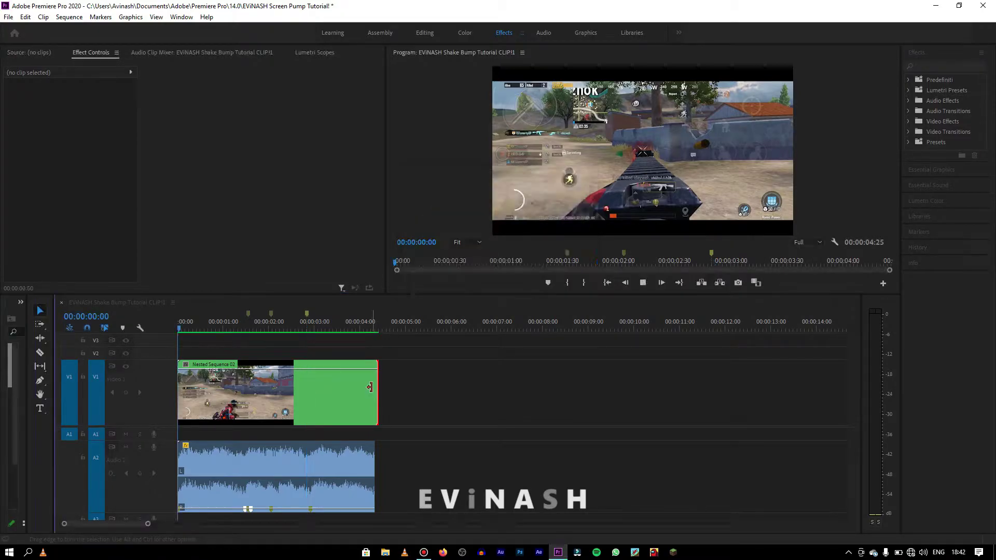
pyautogui.click(275, 482)
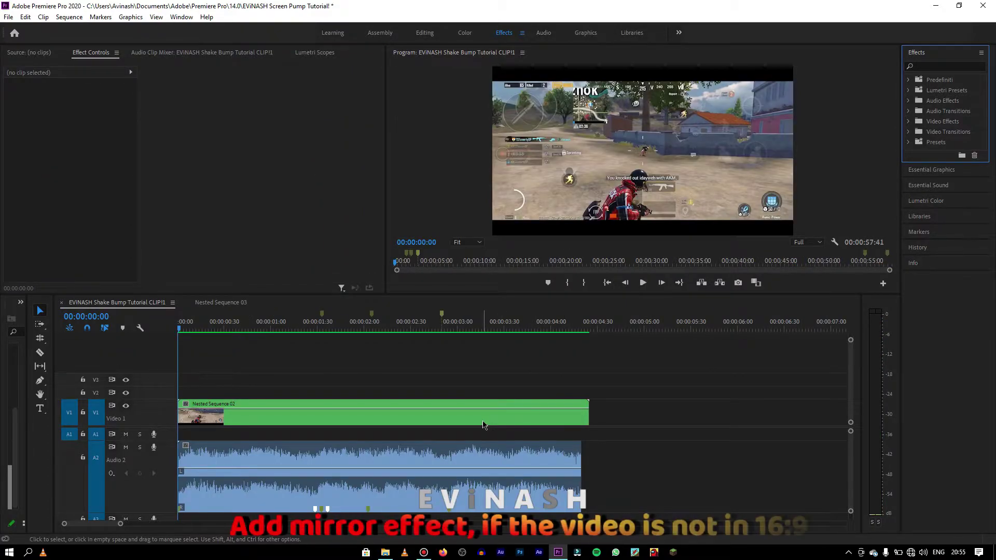
# Add two Mirror effects to Nested Sequence 02 at 90° and -90°, shifting the reflection centre
pyautogui.click(543, 410)
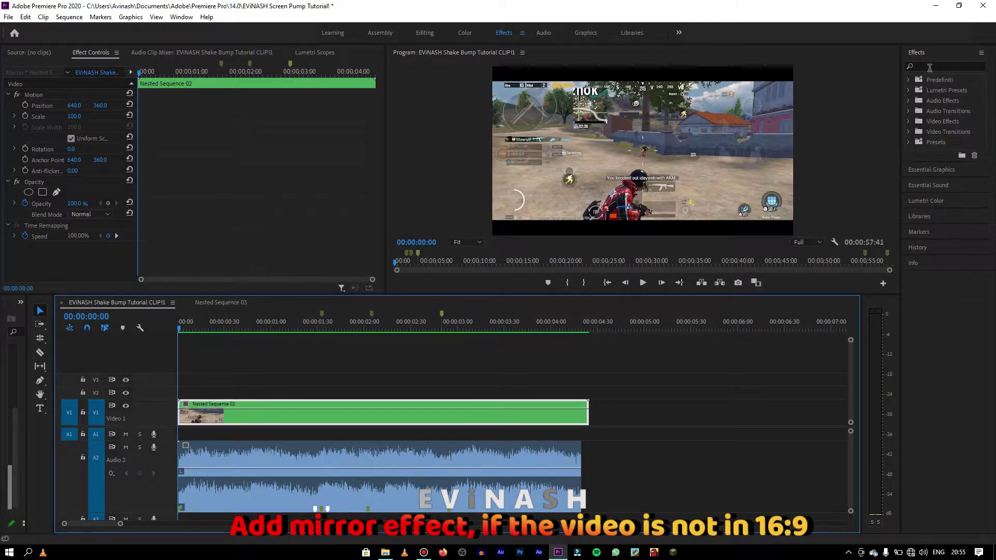
pyautogui.click(928, 66)
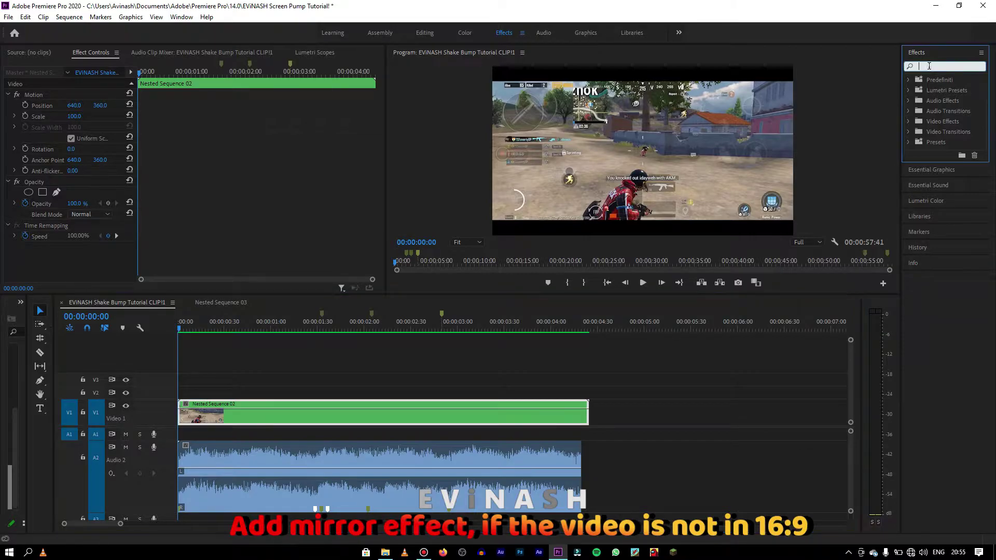
pyautogui.write('mirro')
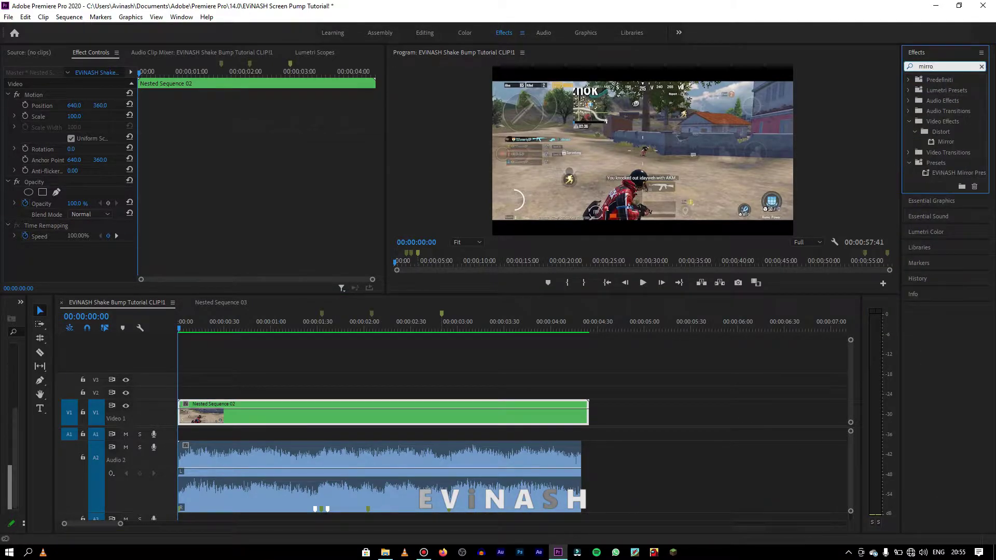
pyautogui.moveTo(939, 143); pyautogui.dragTo(498, 418)
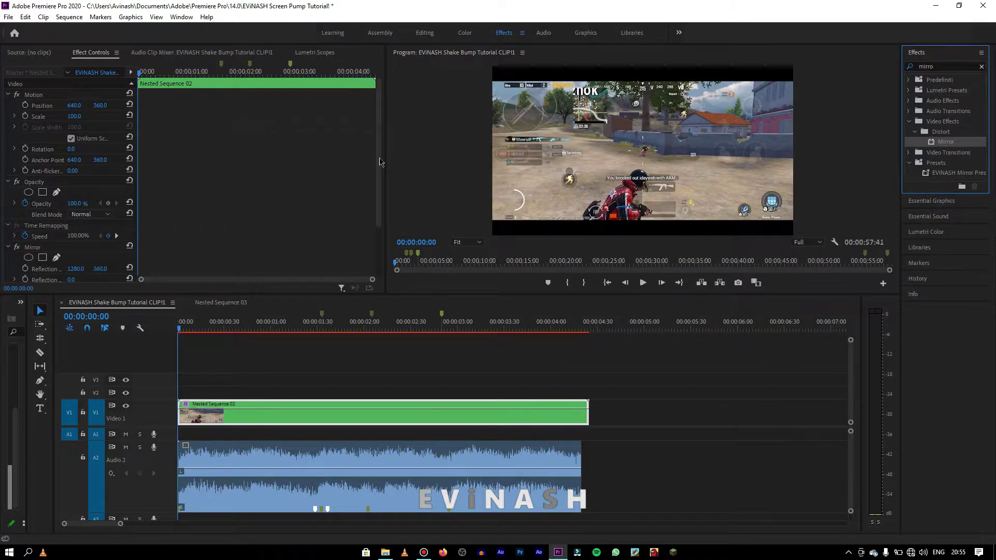
pyautogui.scroll(-3, 369, 234)
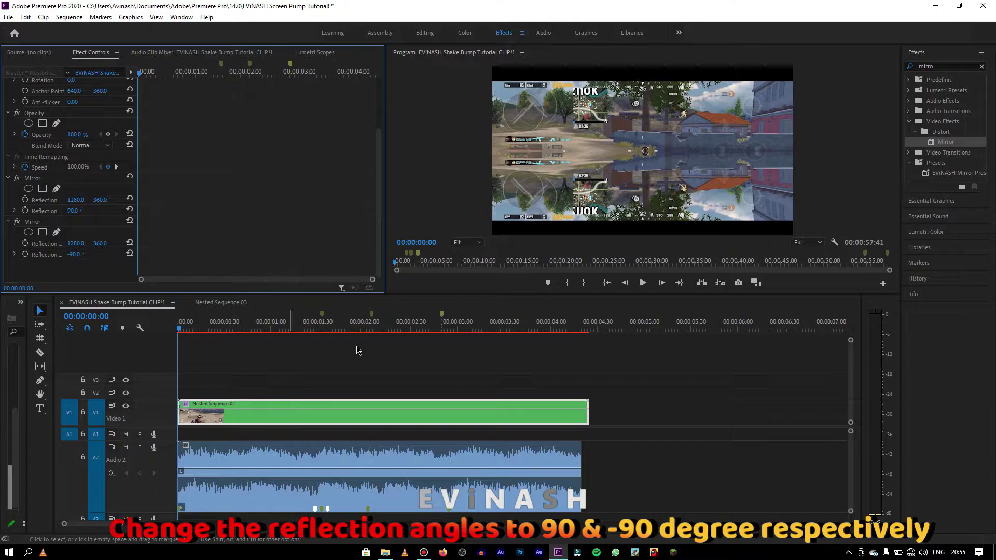
pyautogui.moveTo(100, 243); pyautogui.dragTo(16, 244)
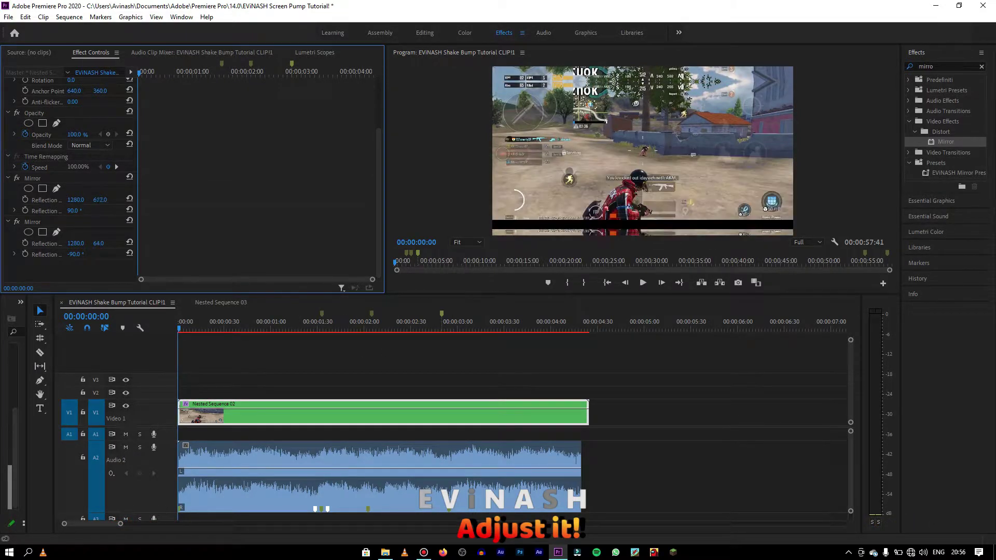
# Split Nested Sequence 02 at 00:00:01:29 and again at the next marker
pyautogui.click(322, 320)
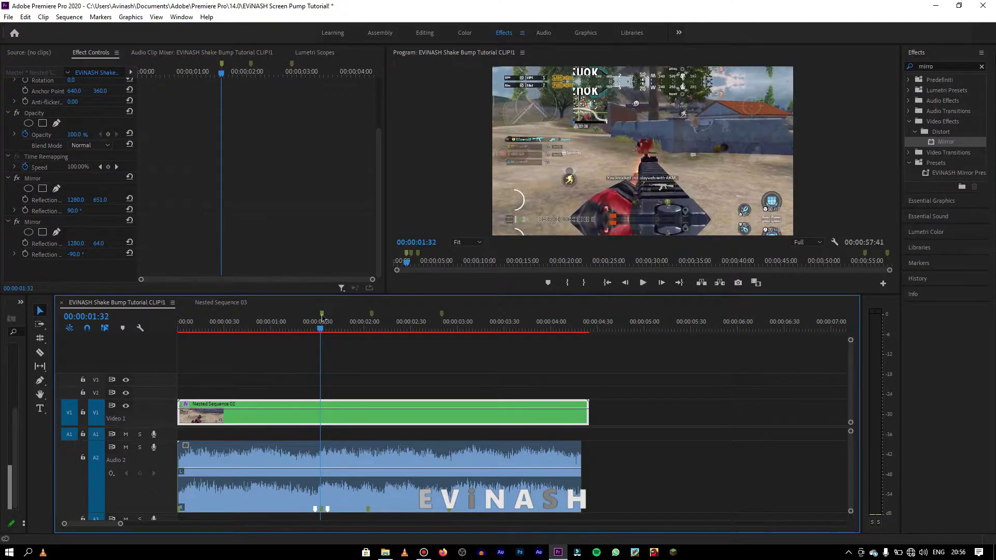
pyautogui.press('Left')
pyautogui.press('Left')
pyautogui.press('Left')
pyautogui.press('Left')
pyautogui.press('c')
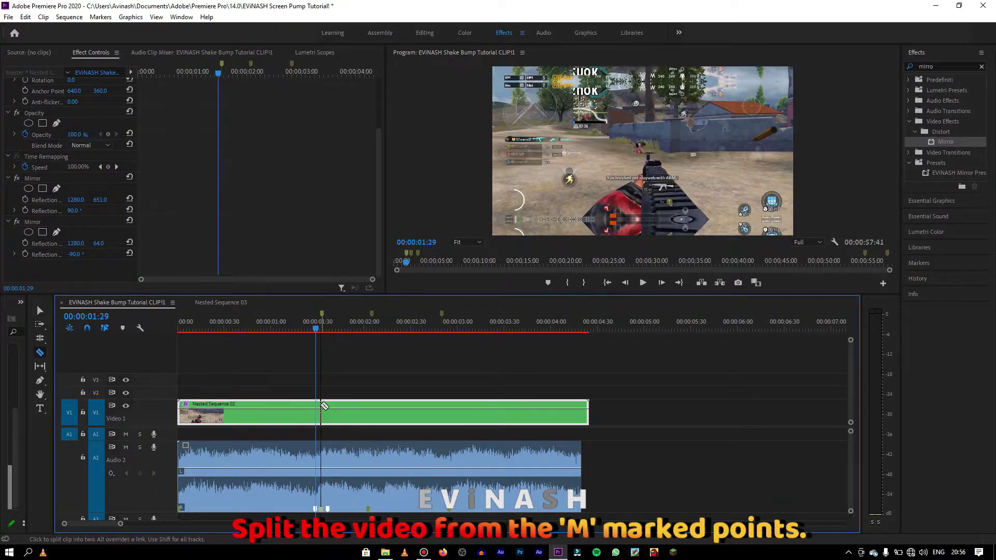
pyautogui.click(320, 409)
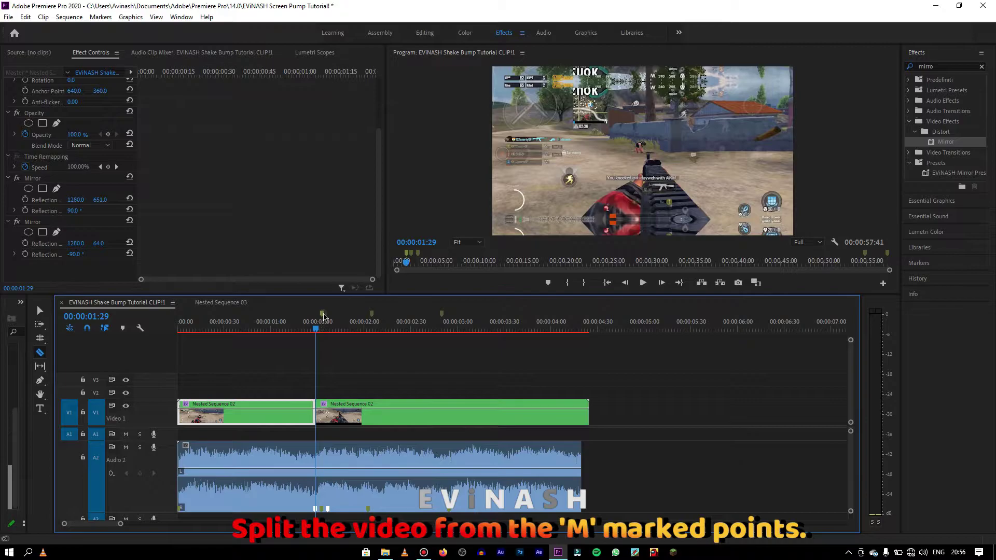
pyautogui.press('Right')
pyautogui.press('Right')
pyautogui.press('Right')
pyautogui.press('Right')
pyautogui.press('Right')
pyautogui.press('Right')
pyautogui.press('Right')
pyautogui.press('Right')
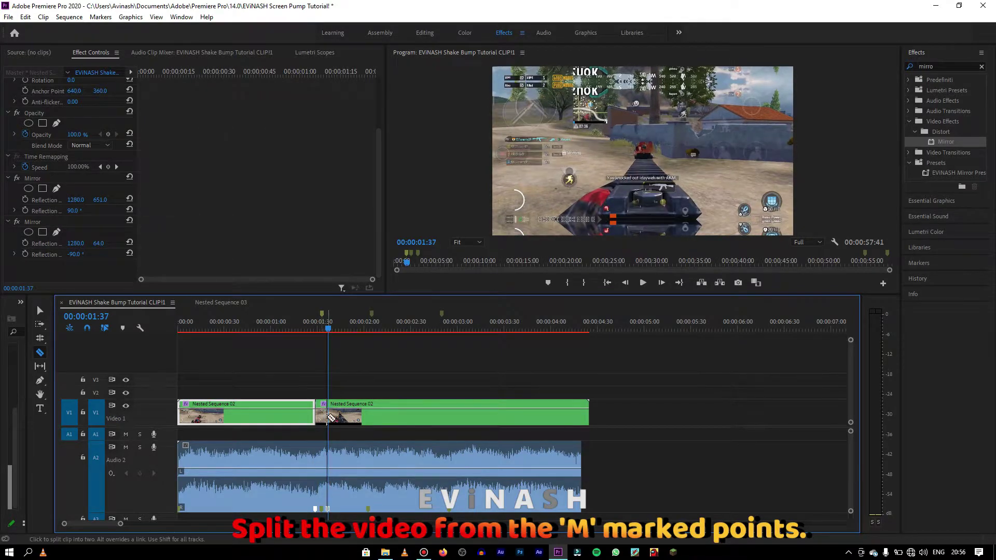
pyautogui.click(371, 321)
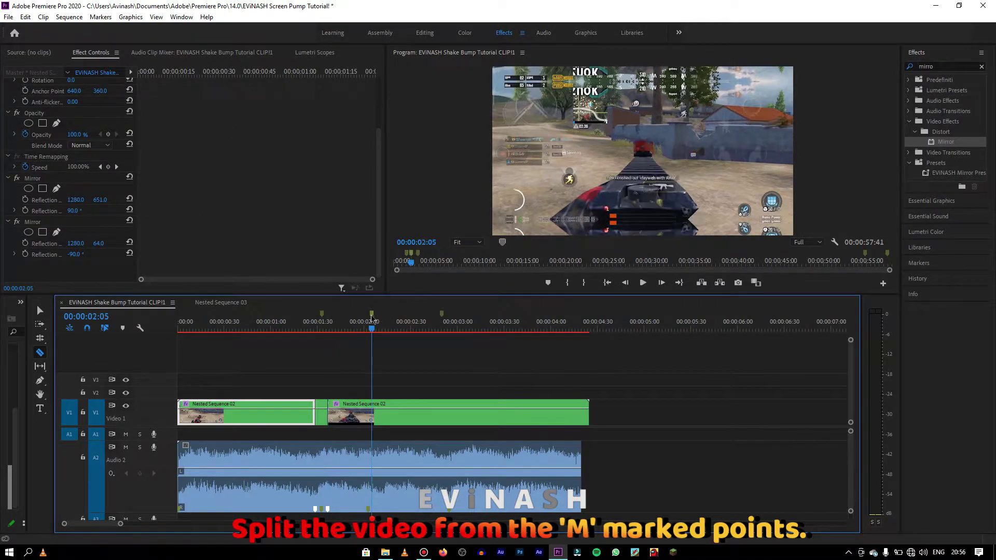
# Cut the clip at the remaining marker points, then select the first short piece
pyautogui.click(365, 412)
pyautogui.click(377, 412)
pyautogui.click(447, 415)
pyautogui.press('Down')
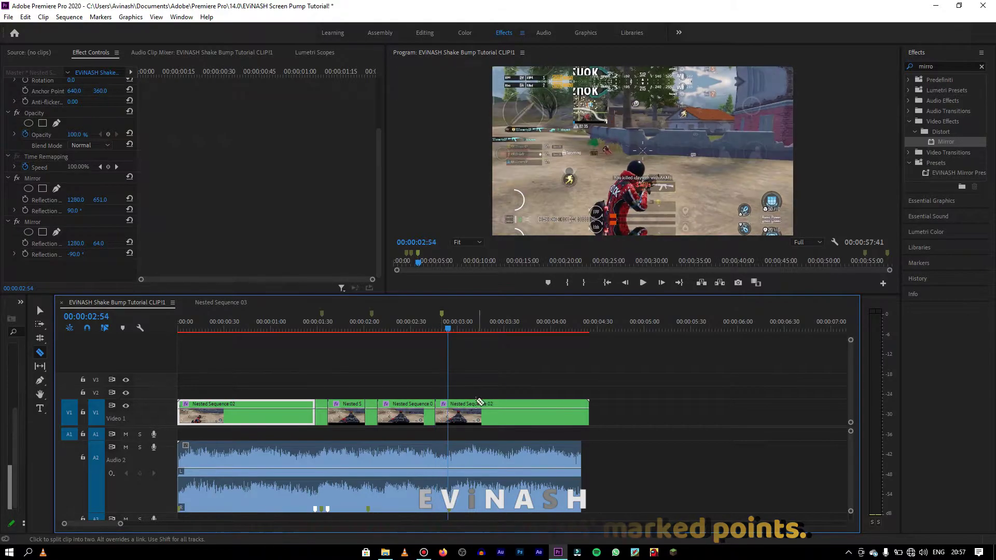
pyautogui.press('v')
pyautogui.click(322, 418)
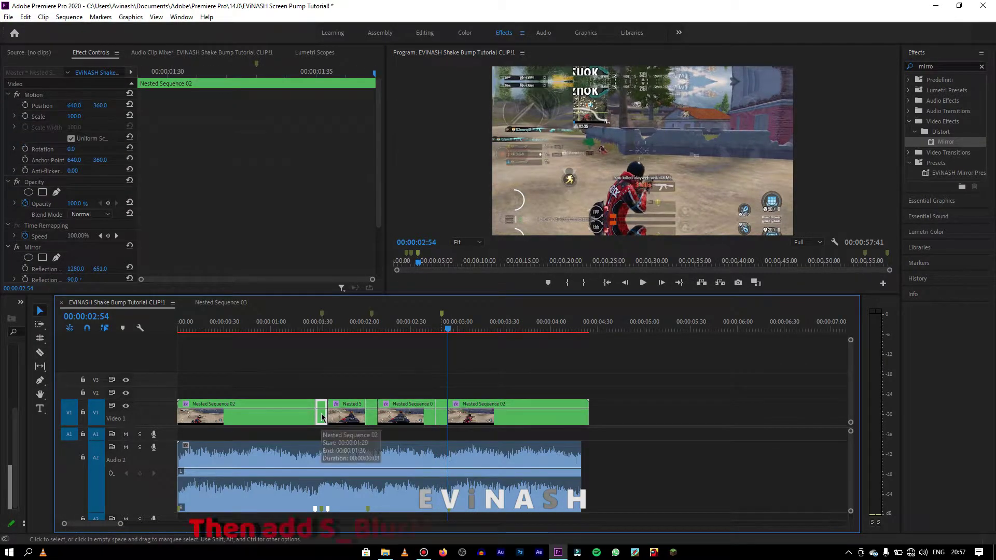
# Apply S_BlurMoCurves to the short clip and keyframe Z Dist from 1.000 to 0.400 and back
pyautogui.click(981, 66)
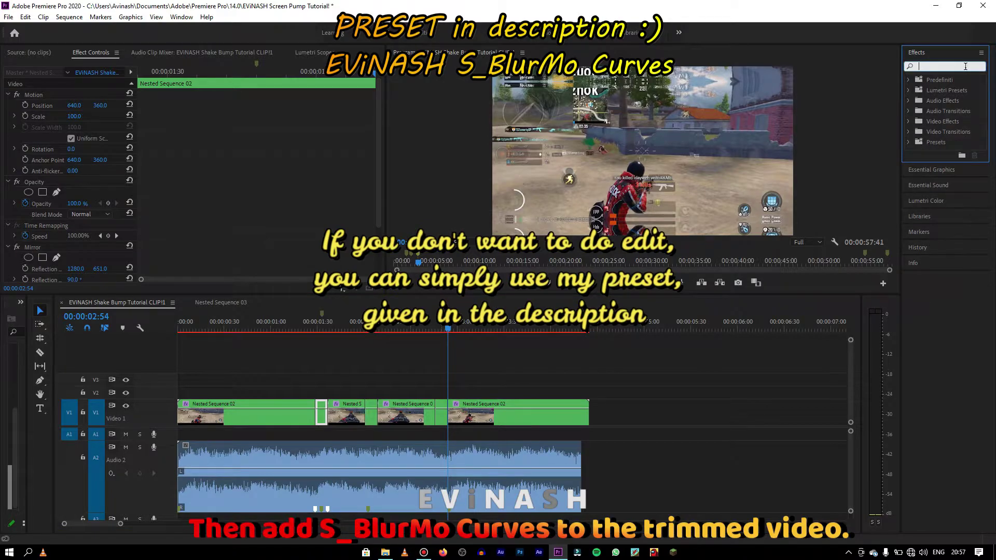
pyautogui.write('blurmo')
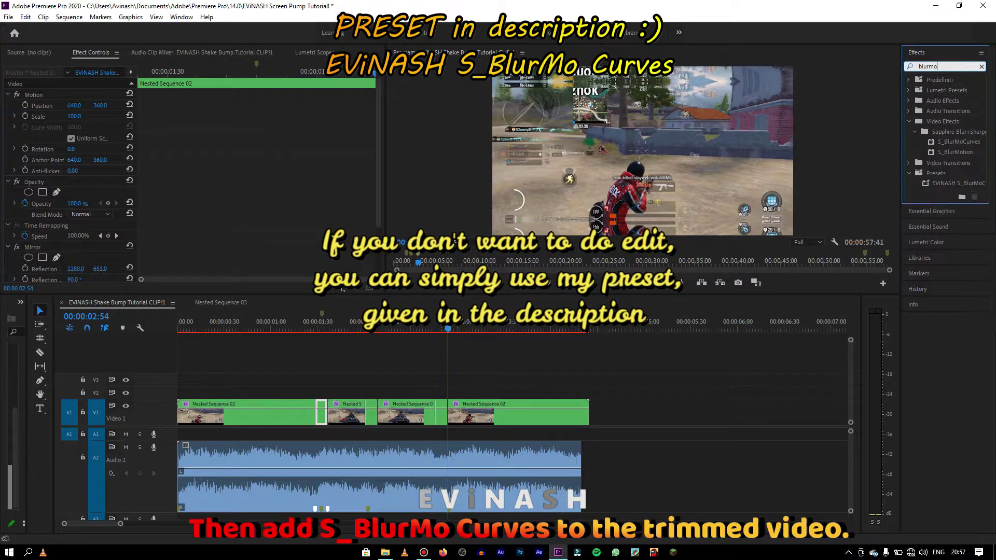
pyautogui.click(956, 143)
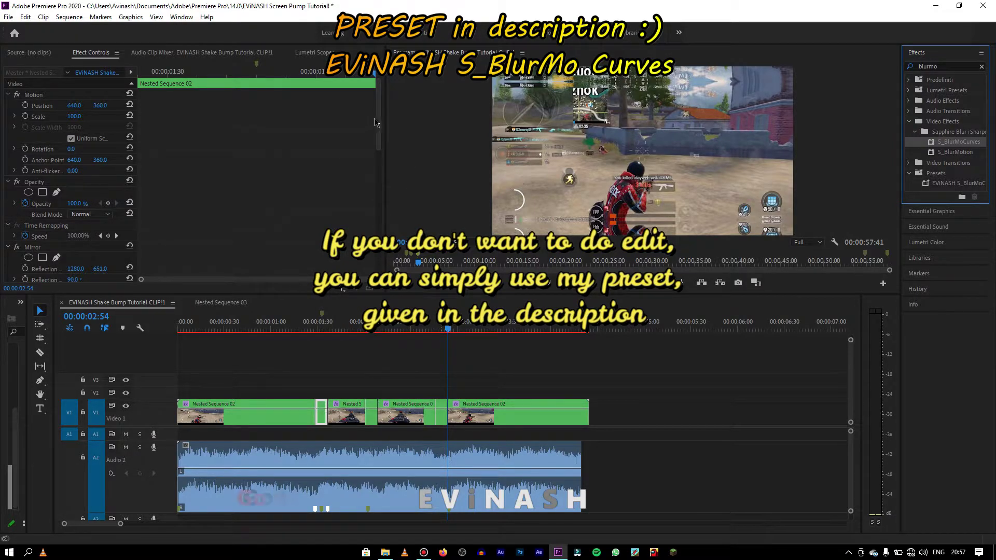
pyautogui.moveTo(375, 122); pyautogui.dragTo(378, 129)
pyautogui.scroll(-5, 381, 156)
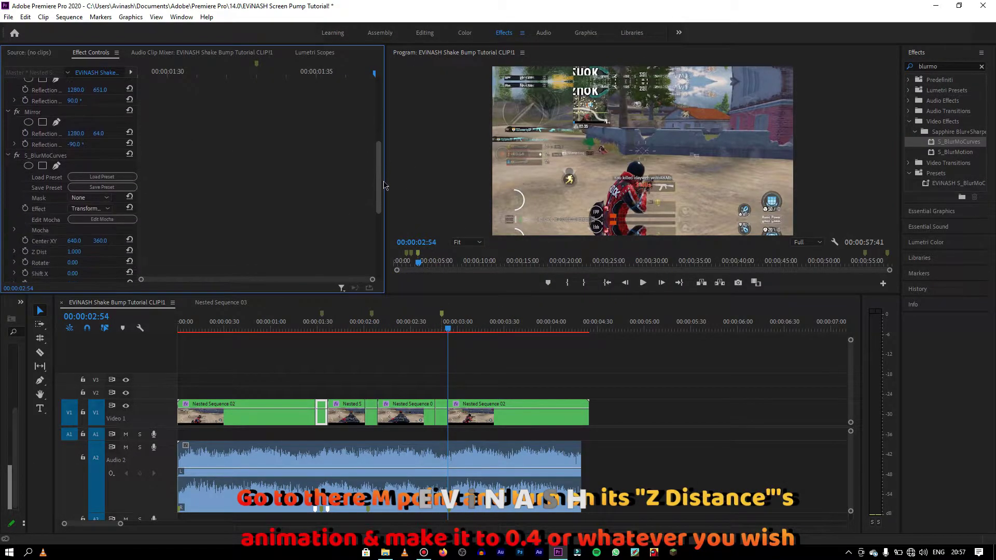
pyautogui.scroll(-1, 291, 108)
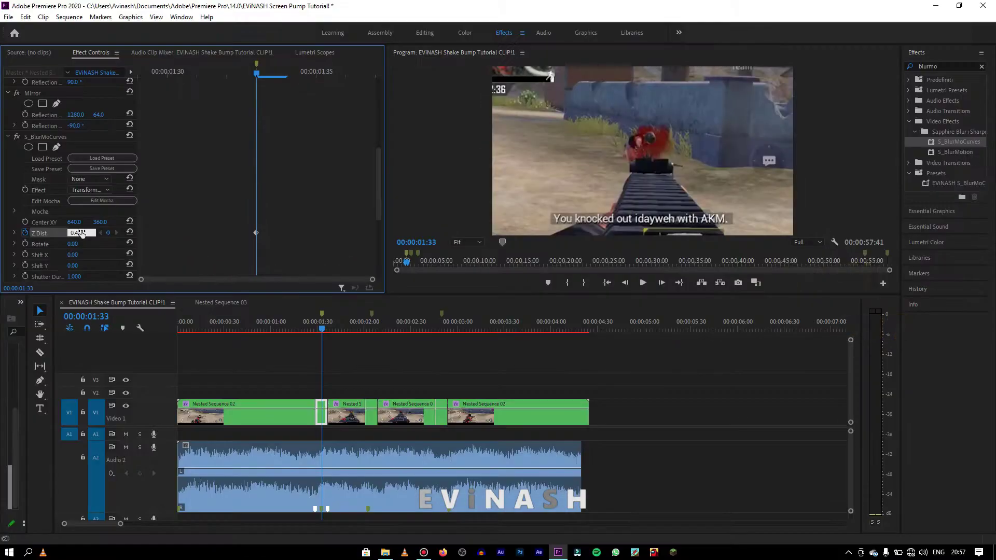
pyautogui.click(130, 231)
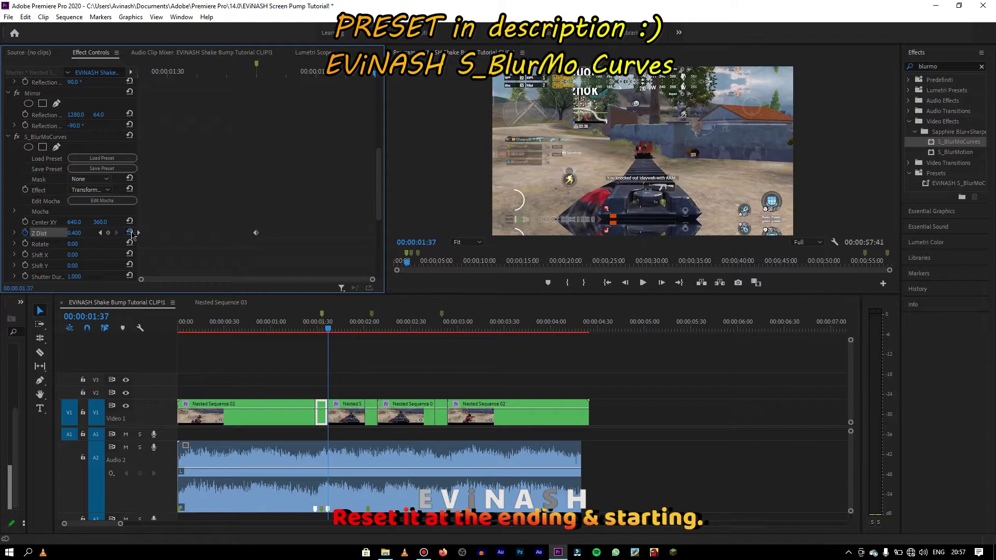
pyautogui.moveTo(378, 179); pyautogui.dragTo(379, 207)
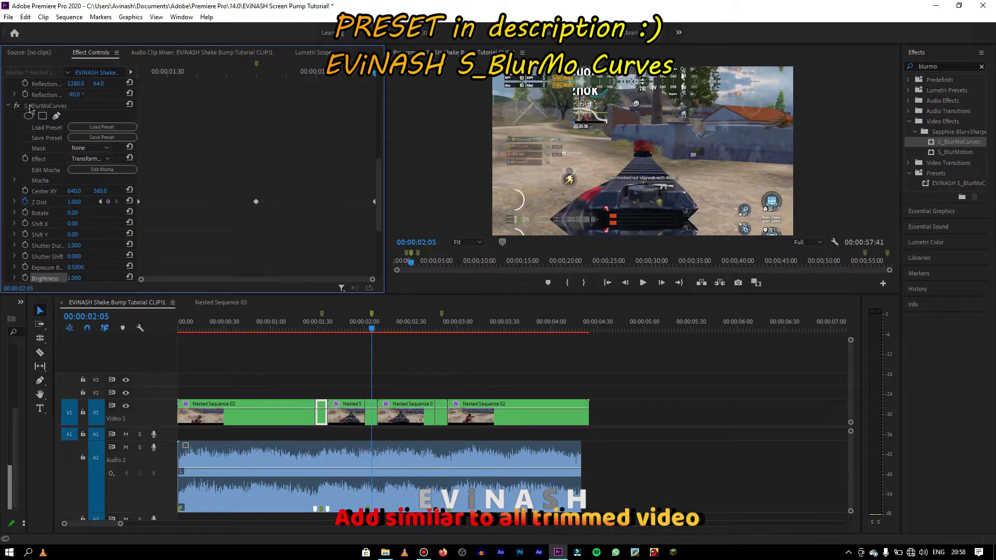
# Copy S_BlurMoCurves with its keyframes and paste it onto the next short clip
pyautogui.rightClick(31, 106)
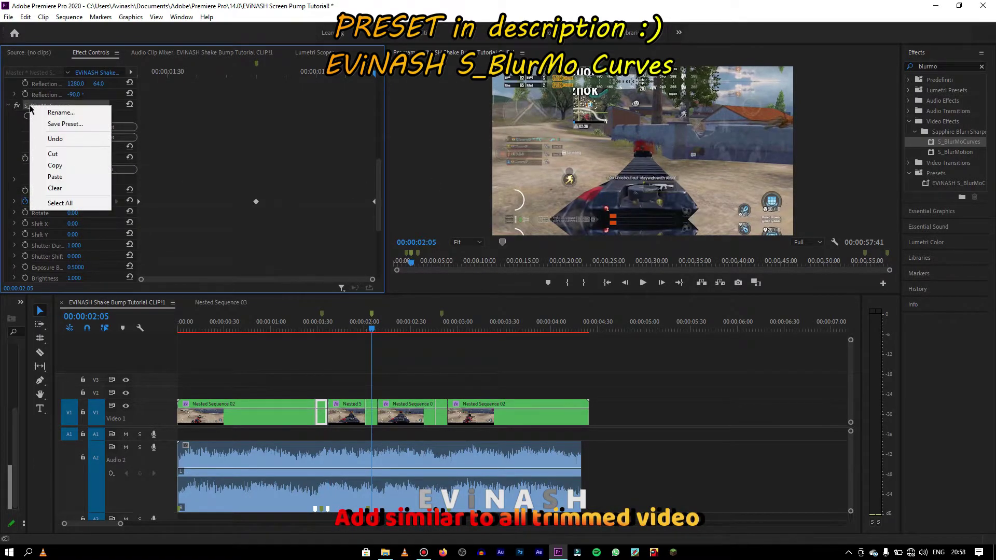
pyautogui.click(63, 166)
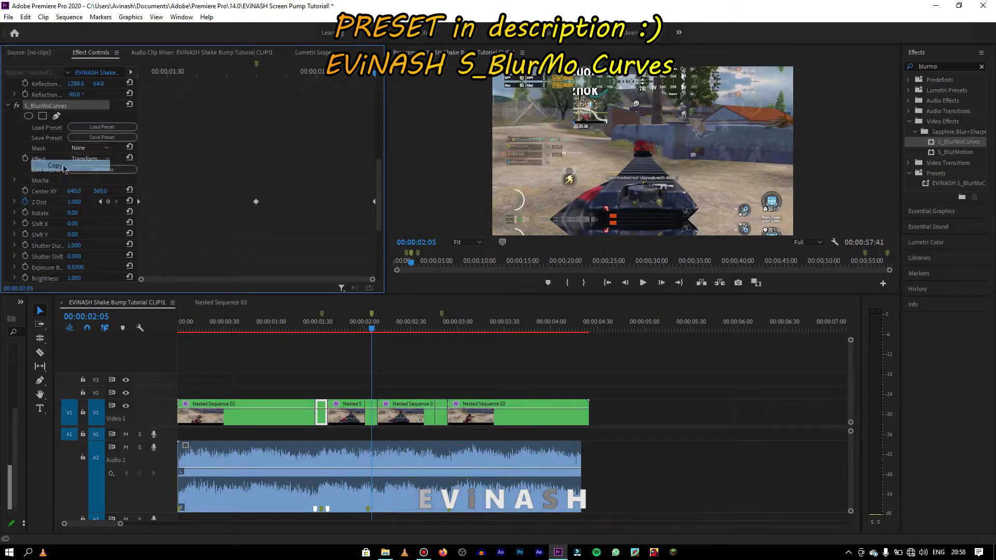
pyautogui.click(373, 417)
pyautogui.scroll(-3, 377, 157)
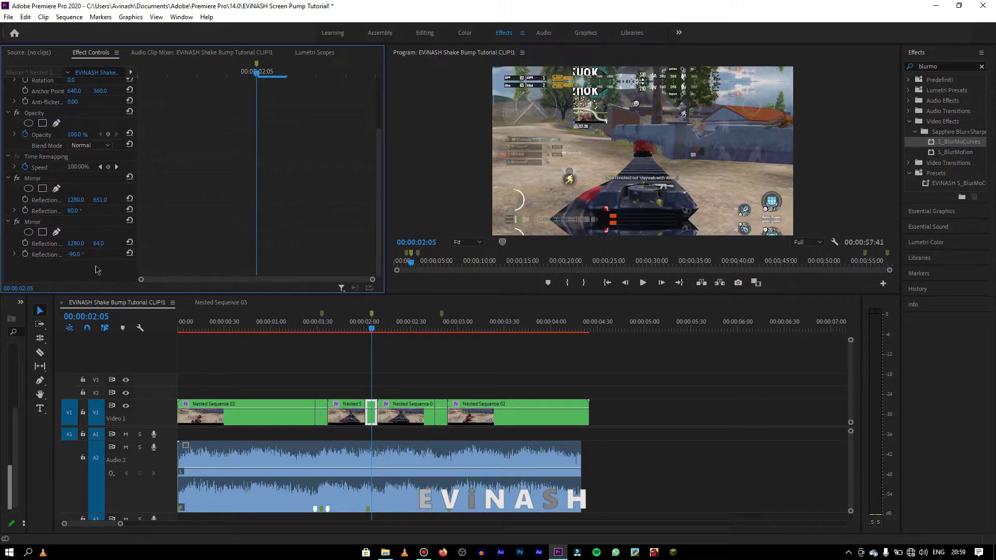
pyautogui.rightClick(96, 266)
pyautogui.click(122, 337)
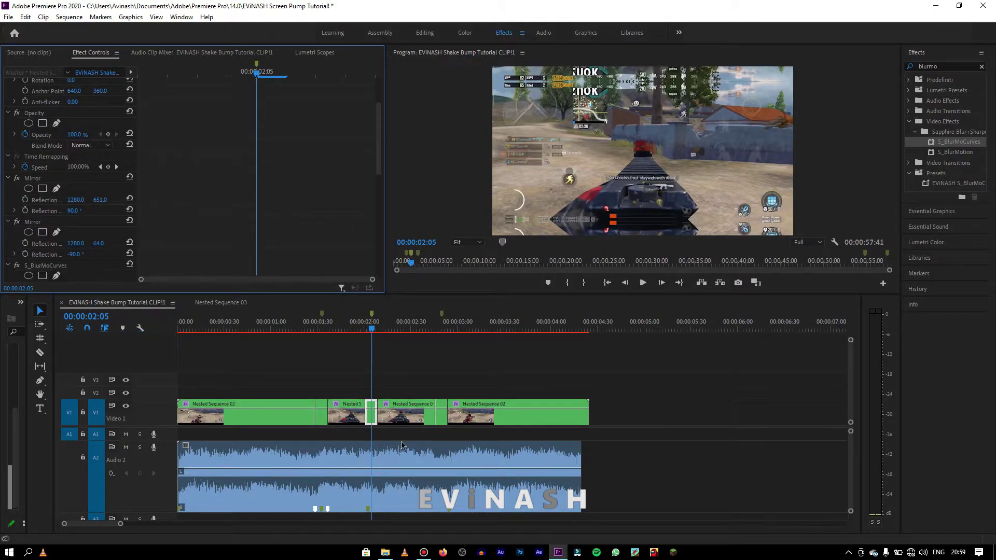
# Paste S_BlurMoCurves onto another short clip and go to its Z Dist keyframe
pyautogui.click(442, 418)
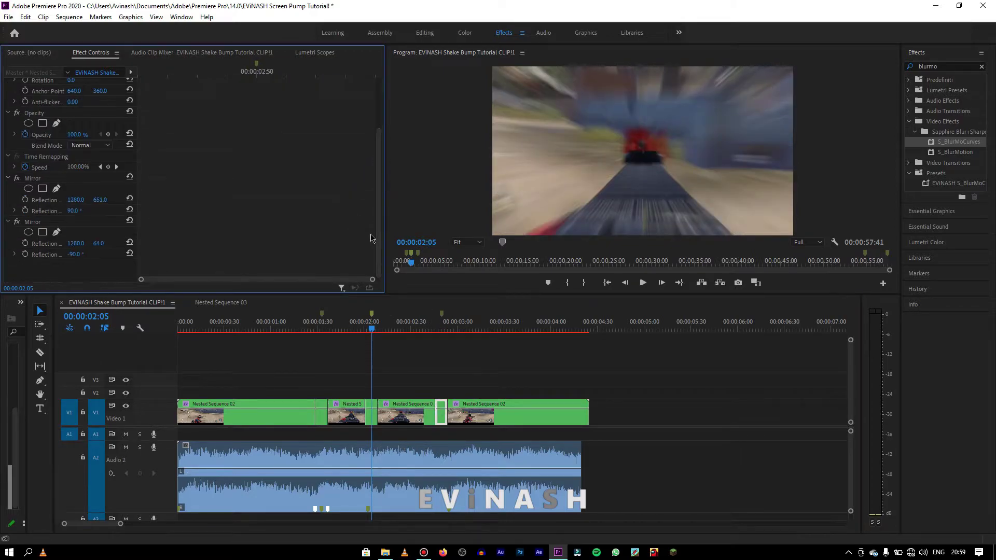
pyautogui.rightClick(71, 282)
pyautogui.click(106, 339)
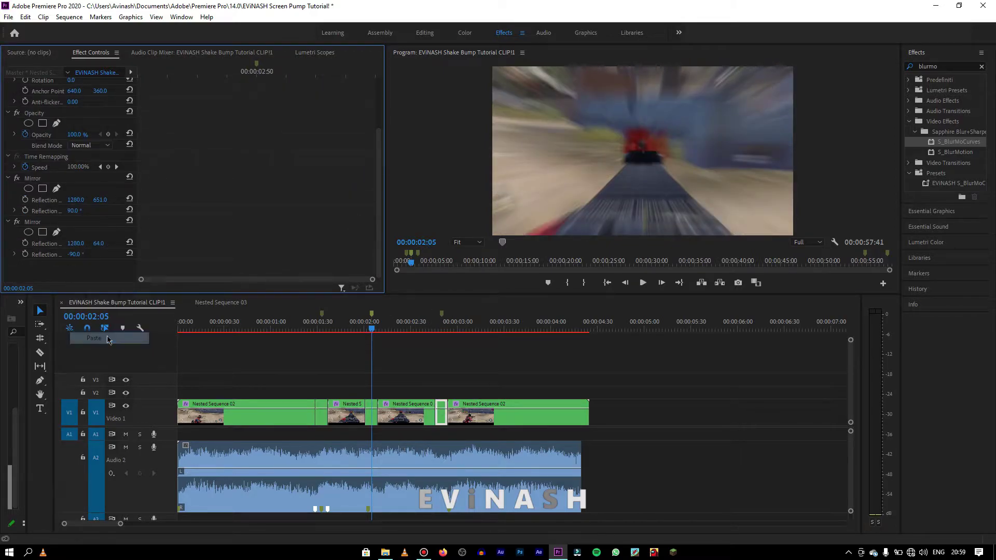
pyautogui.moveTo(379, 145); pyautogui.dragTo(377, 226)
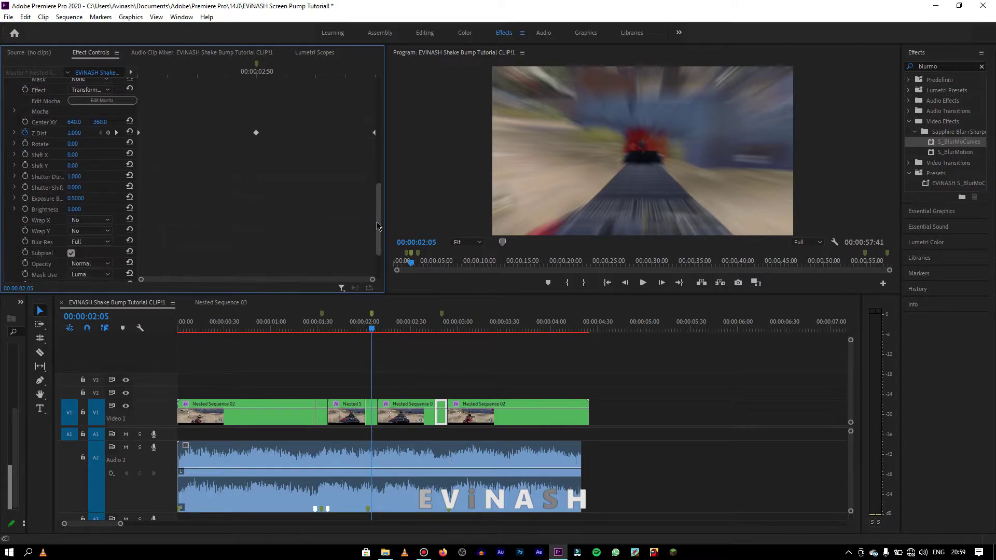
pyautogui.click(257, 69)
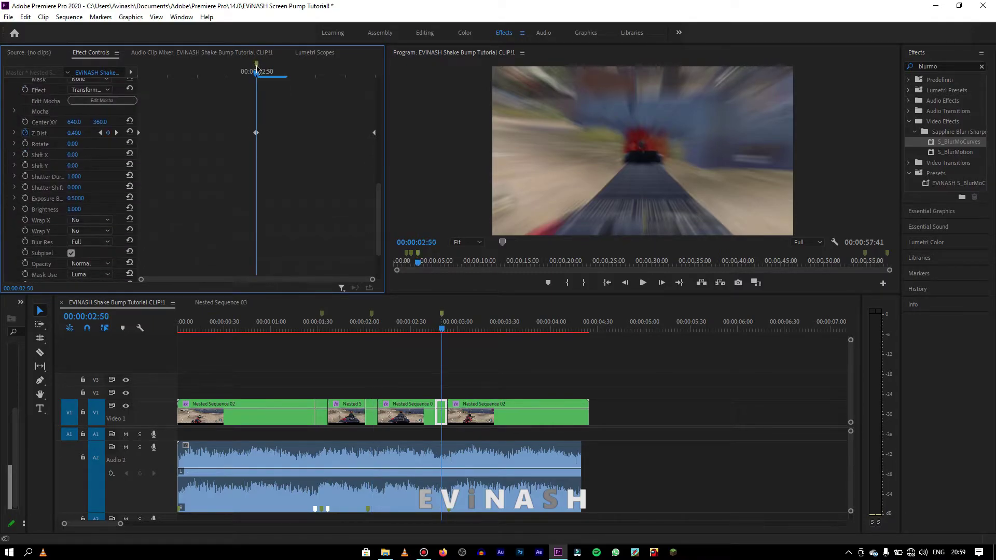
# Change the short clip's Z Dist keyframe value to 0.200
pyautogui.write('1')
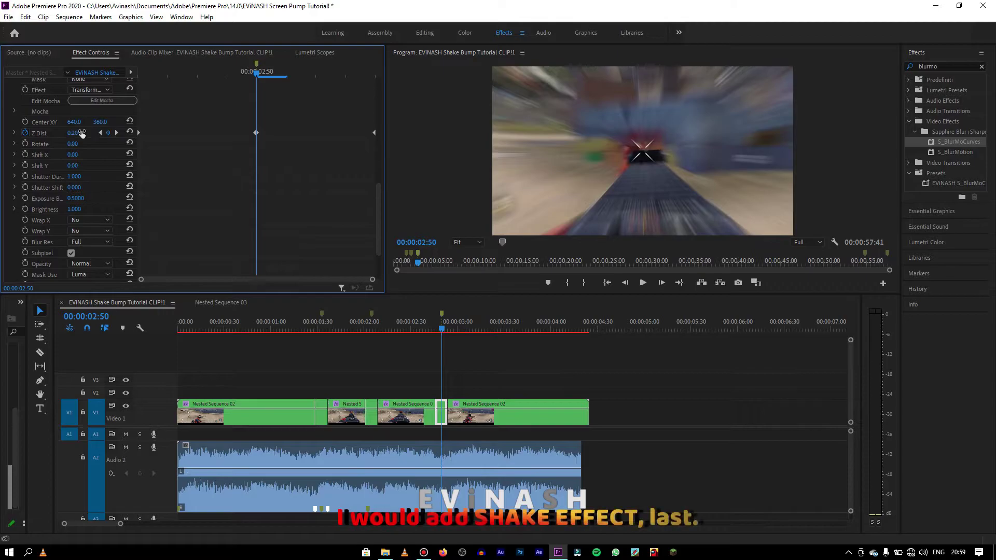
pyautogui.press('Return')
pyautogui.click(322, 316)
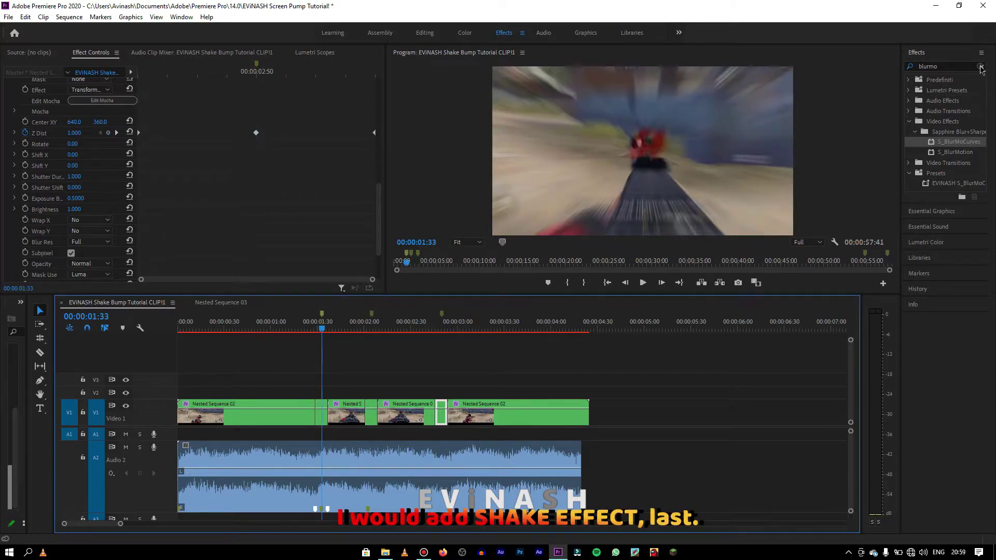
# Apply the Shake Effect preset to the short clip at 00:00:02:50
pyautogui.click(982, 67)
pyautogui.click(975, 65)
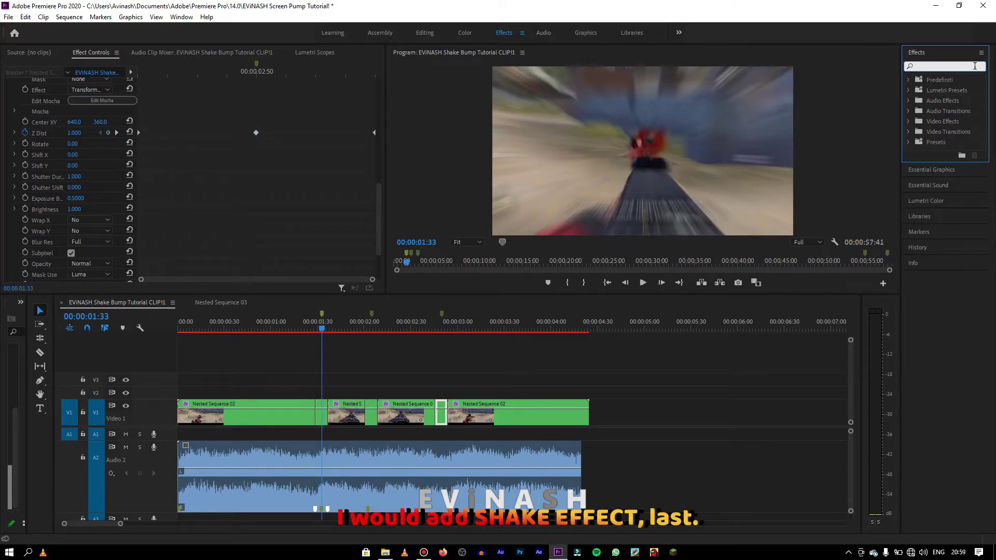
pyautogui.write('shake')
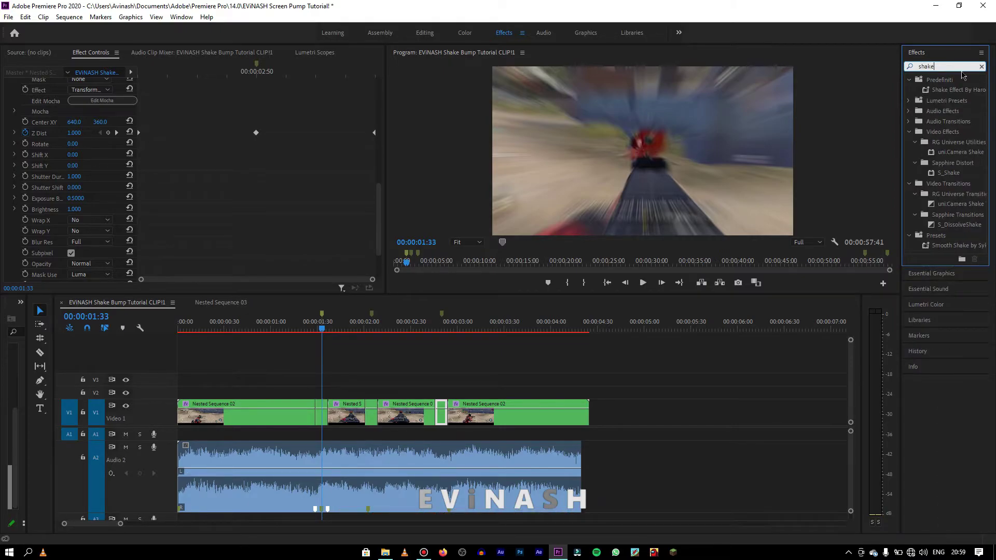
pyautogui.click(441, 317)
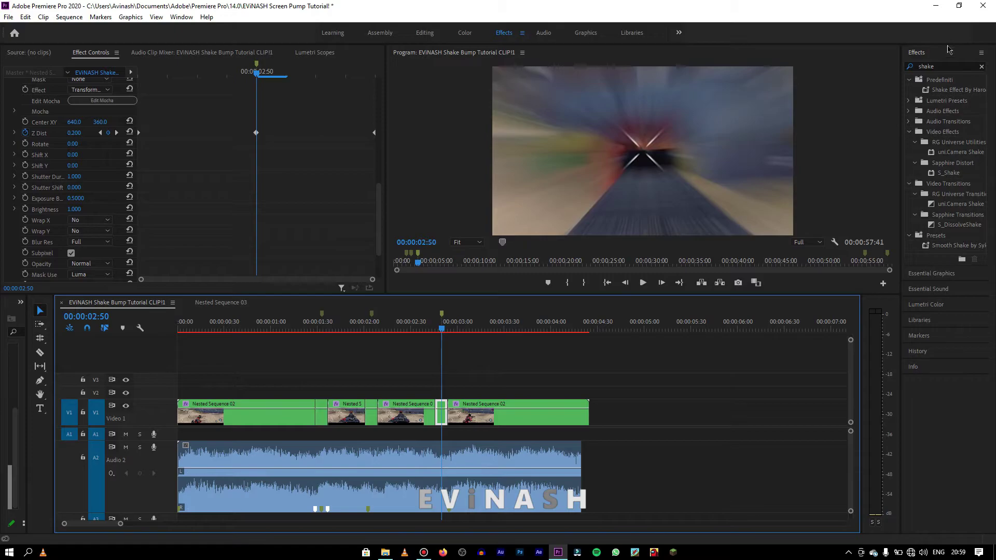
pyautogui.click(921, 92)
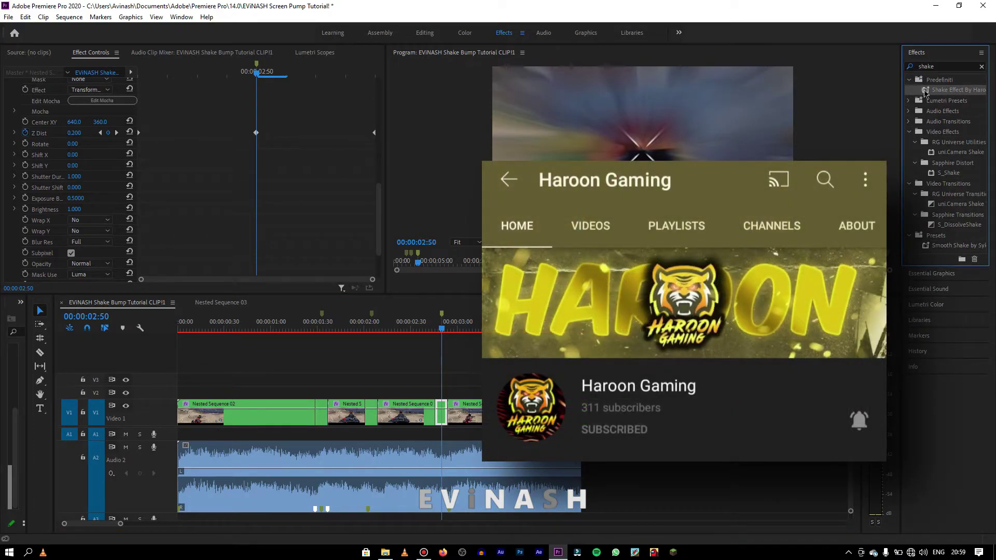
pyautogui.moveTo(447, 410); pyautogui.dragTo(445, 410)
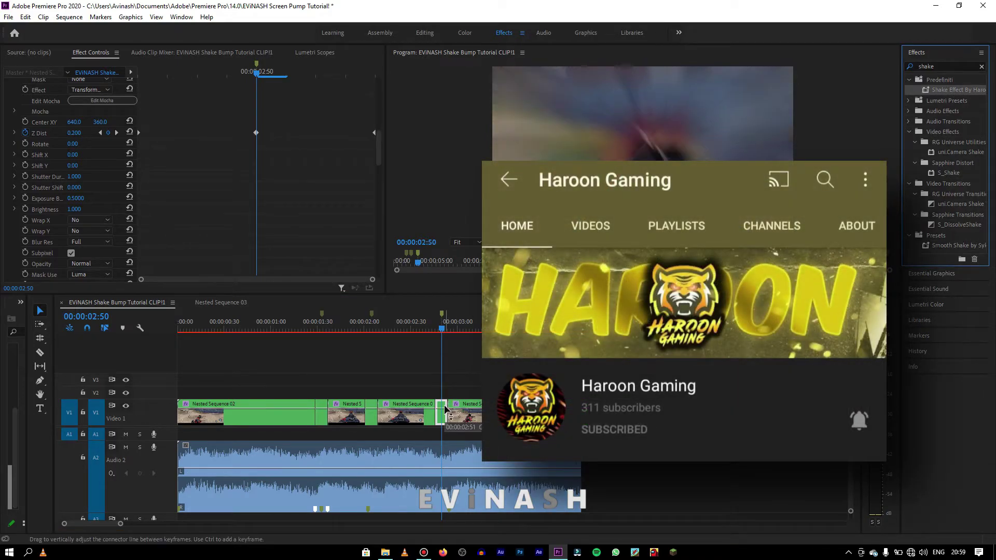
pyautogui.moveTo(604, 376); pyautogui.dragTo(238, 421)
# Render previews for the selected clips with Render Selection and check playback around 00:00:02:46
pyautogui.click(69, 18)
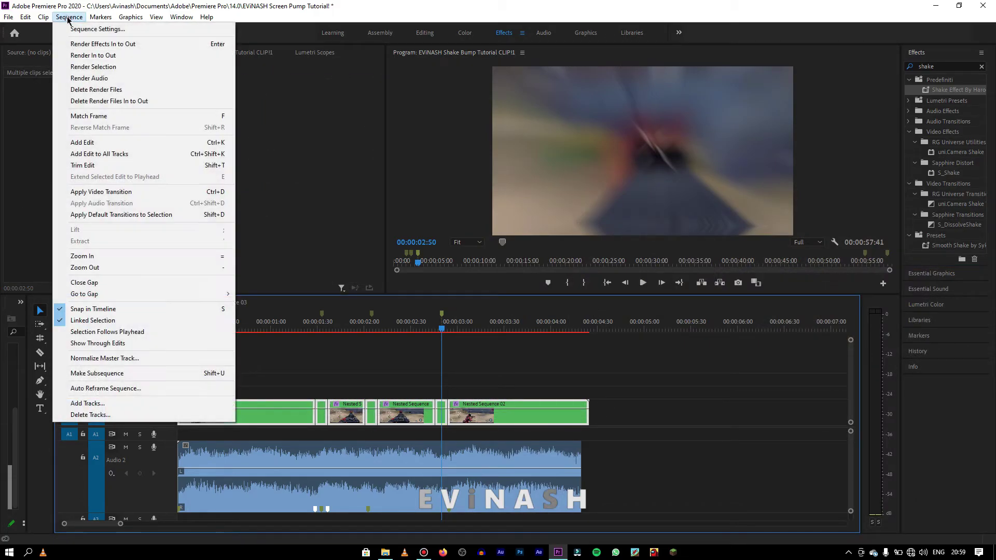
pyautogui.click(103, 73)
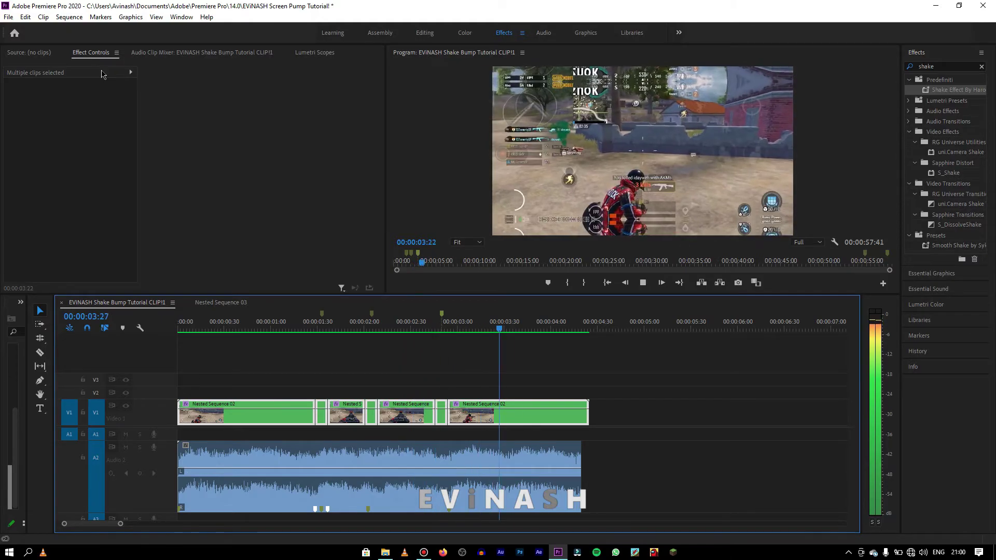
pyautogui.click(438, 328)
pyautogui.press('Left')
pyautogui.press('Left')
pyautogui.press('Left')
pyautogui.press('Left')
pyautogui.press('Left')
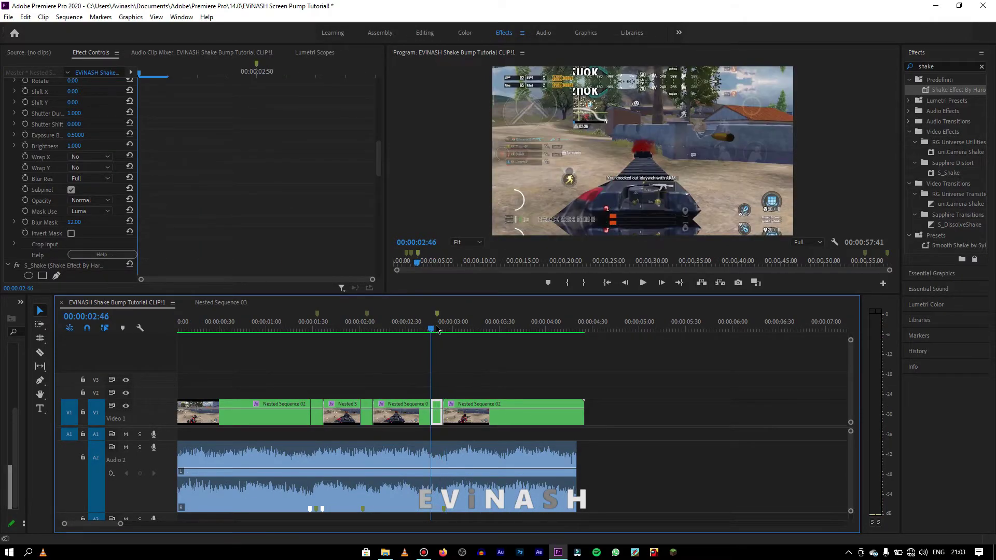
pyautogui.moveTo(551, 385); pyautogui.dragTo(274, 407)
# Apply the Crop effect to the selected Nested Sequence 02 clips
pyautogui.click(981, 68)
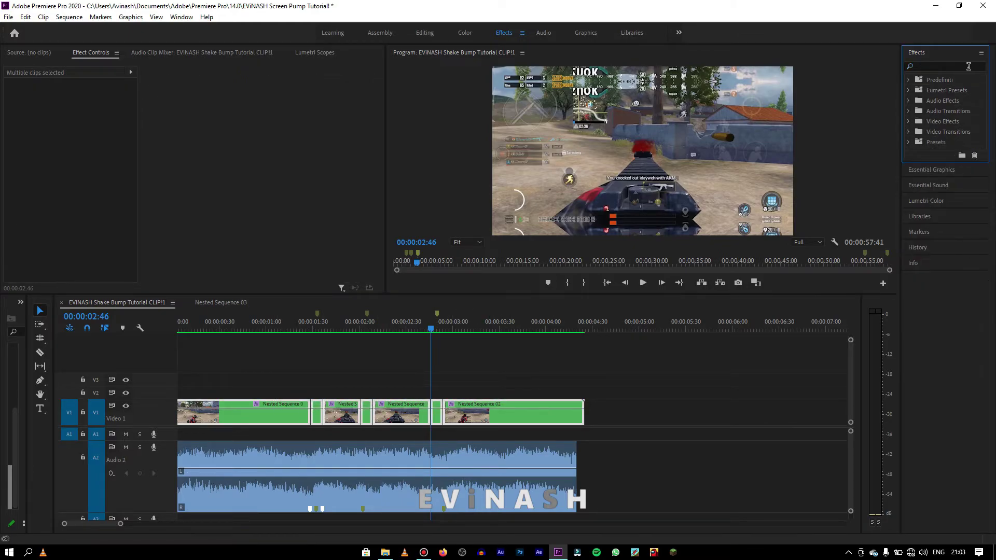
pyautogui.write('crop')
pyautogui.moveTo(701, 296); pyautogui.dragTo(429, 412)
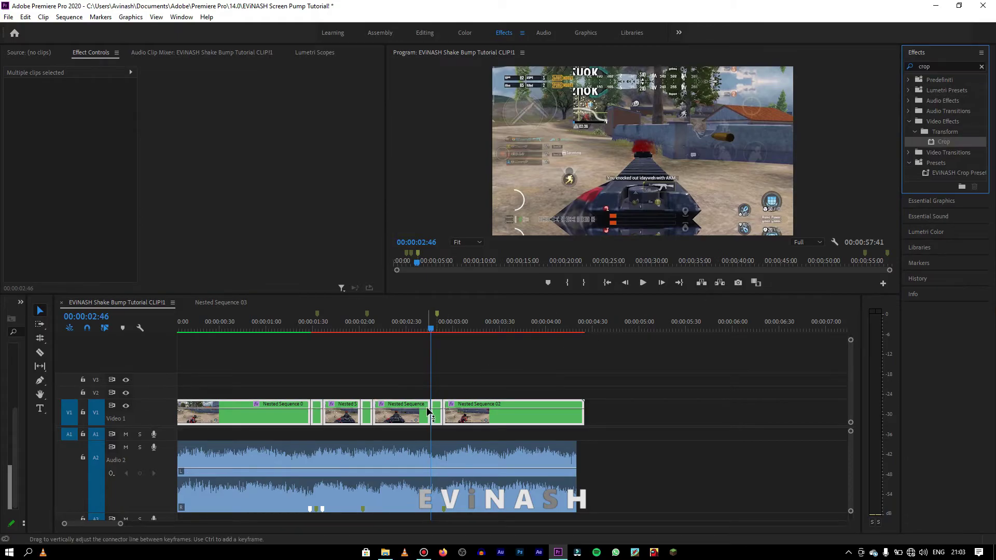
pyautogui.click(498, 423)
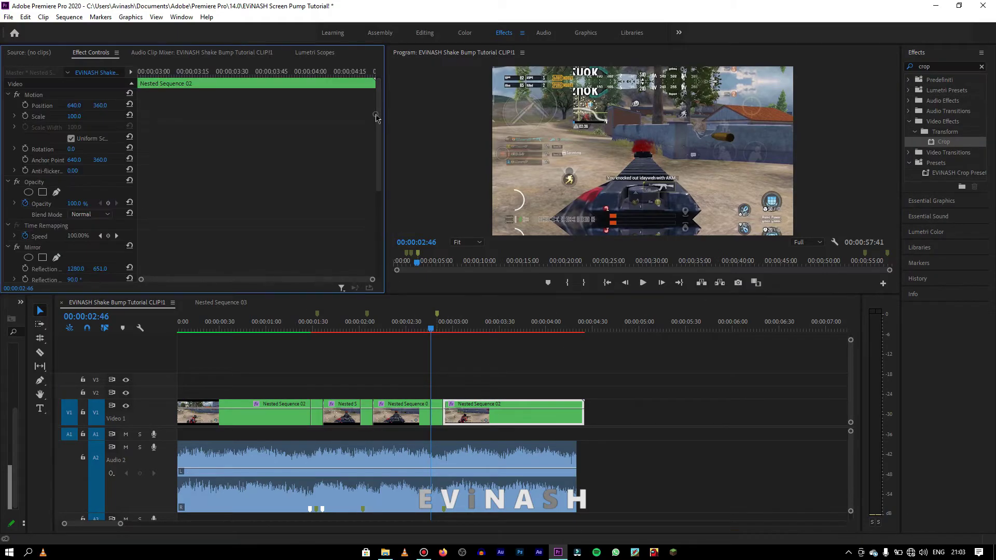
pyautogui.moveTo(378, 104); pyautogui.dragTo(379, 192)
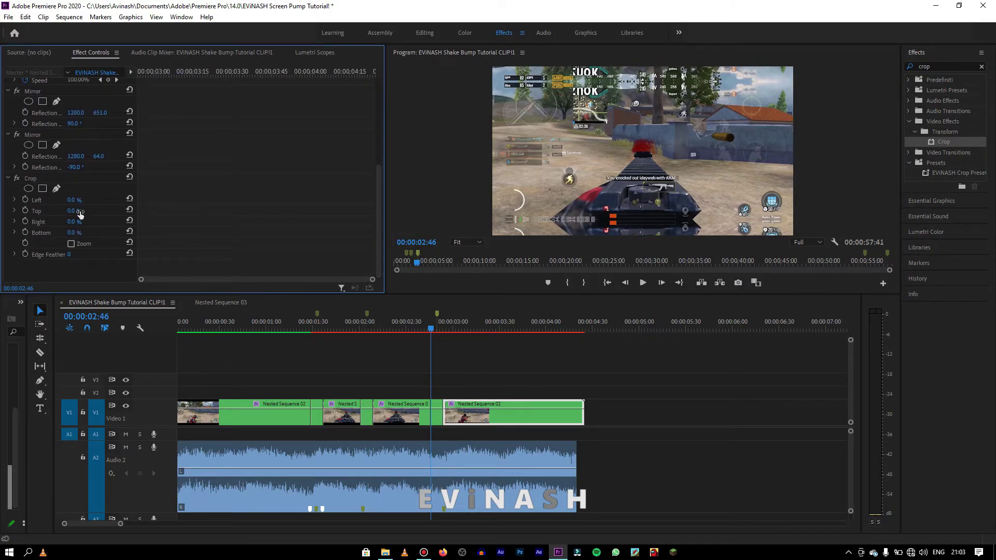